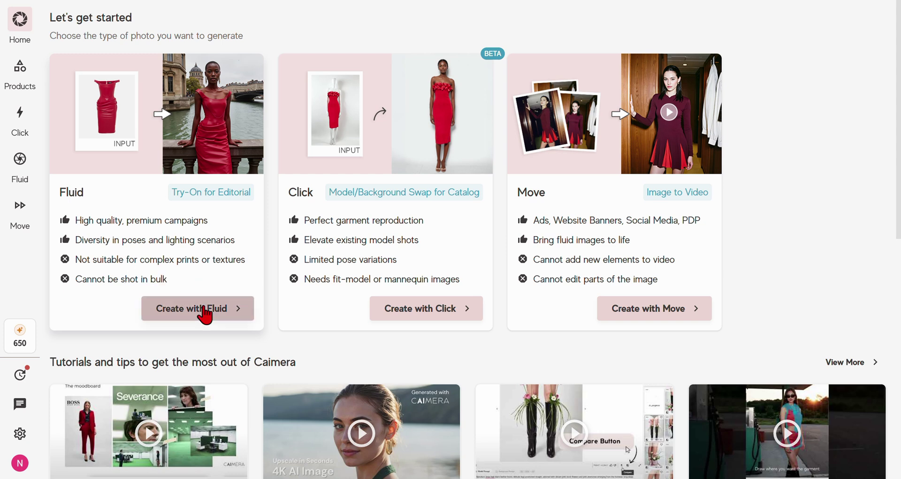
Launch Create with Fluid from the Caimera Home page
click(203, 309)
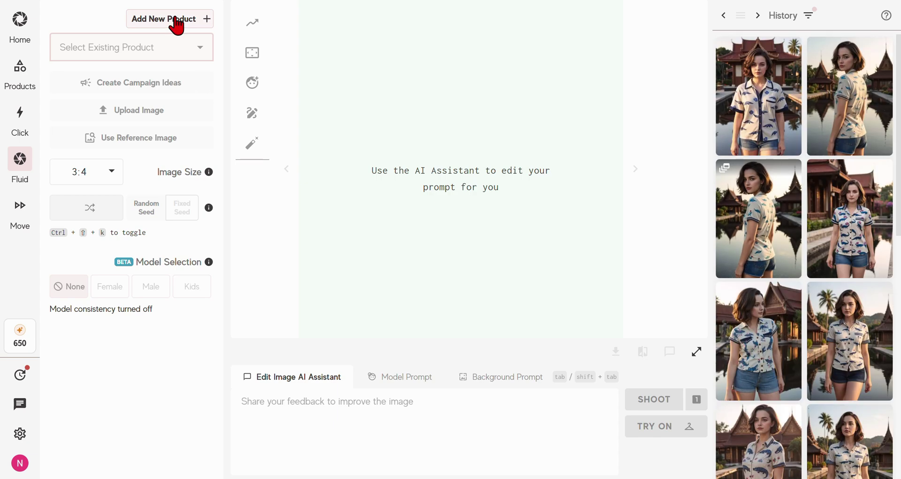
Start a new product and upload the four mint outfit photos
click(171, 24)
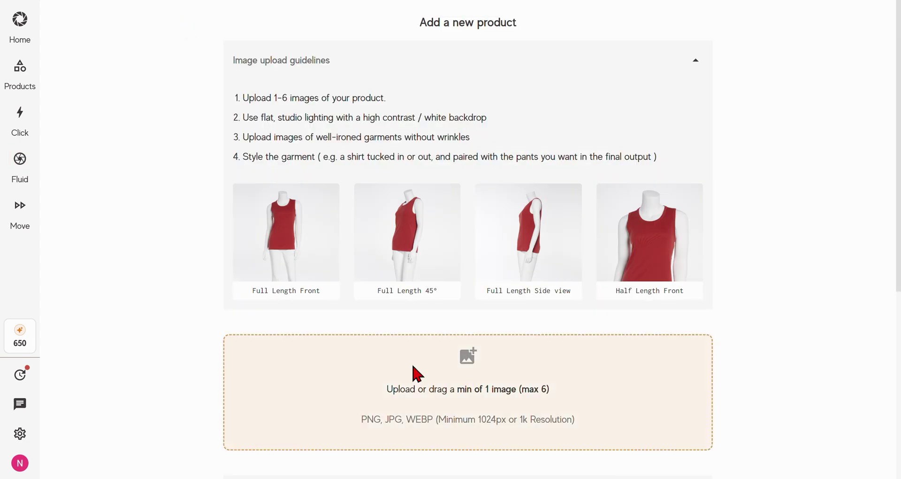
click(416, 374)
click(425, 83)
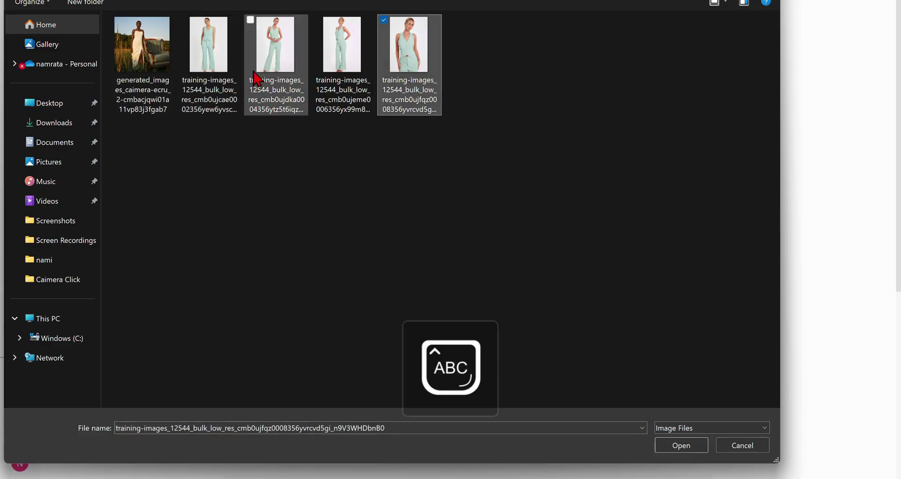
shift+click(201, 29)
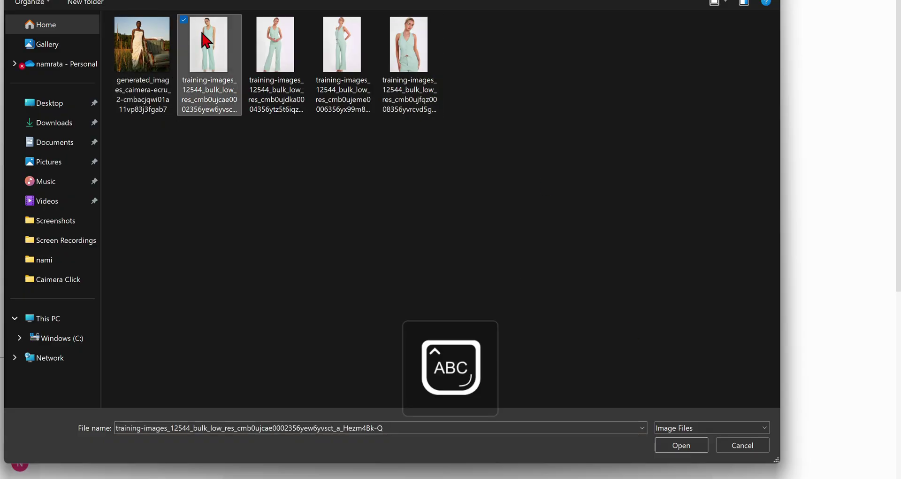
click(674, 443)
scroll(471, 368, down, 10)
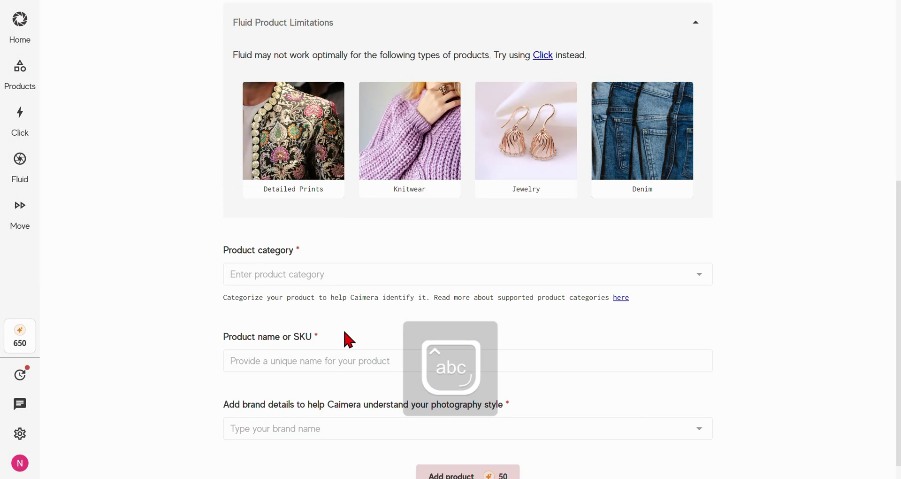
scroll(310, 300, down, 1)
Set category to vest pants set, name it fluiddemo2, and choose brand caimera
click(273, 256)
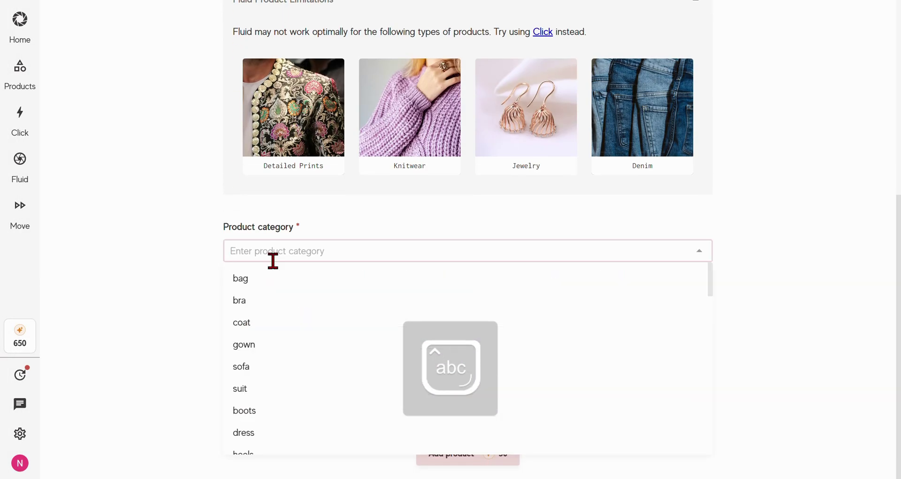
text(pants)
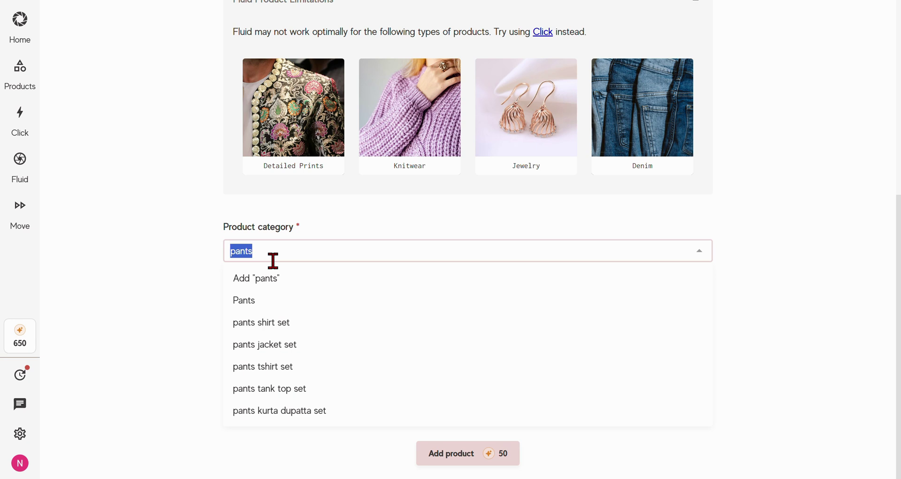
text(vest)
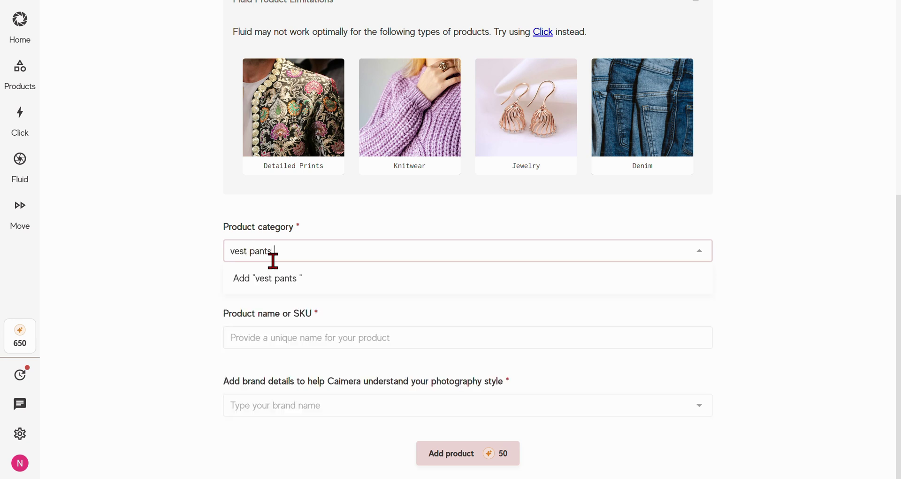
click(284, 281)
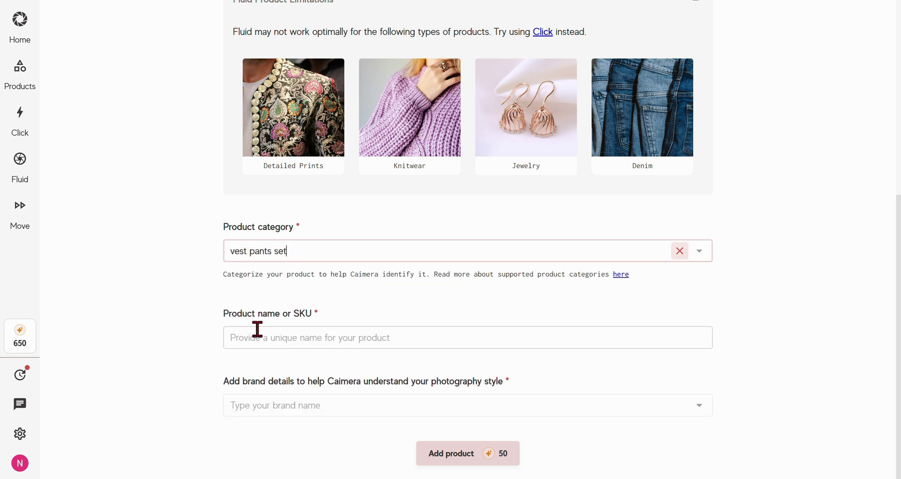
click(254, 336)
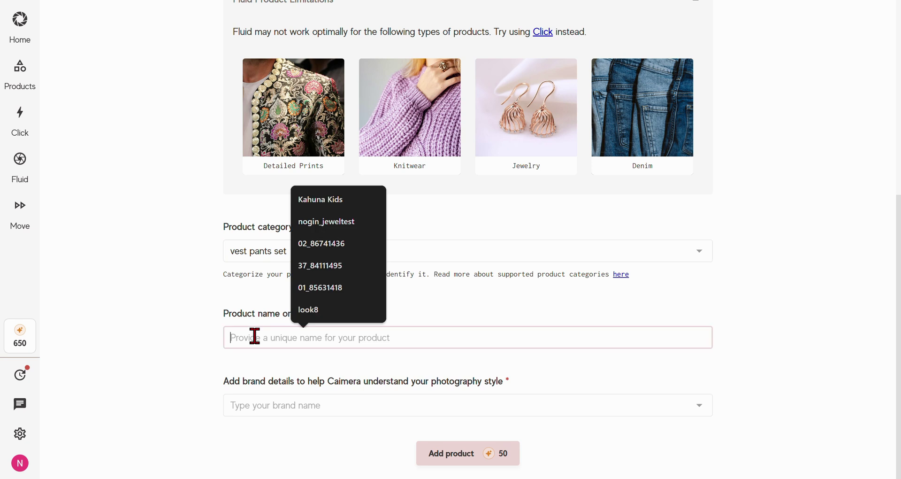
text(fluiddemo2)
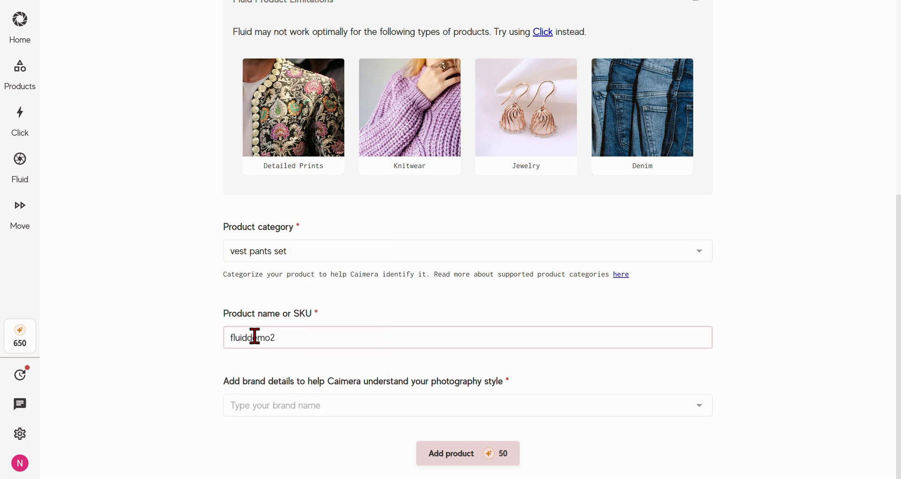
click(280, 407)
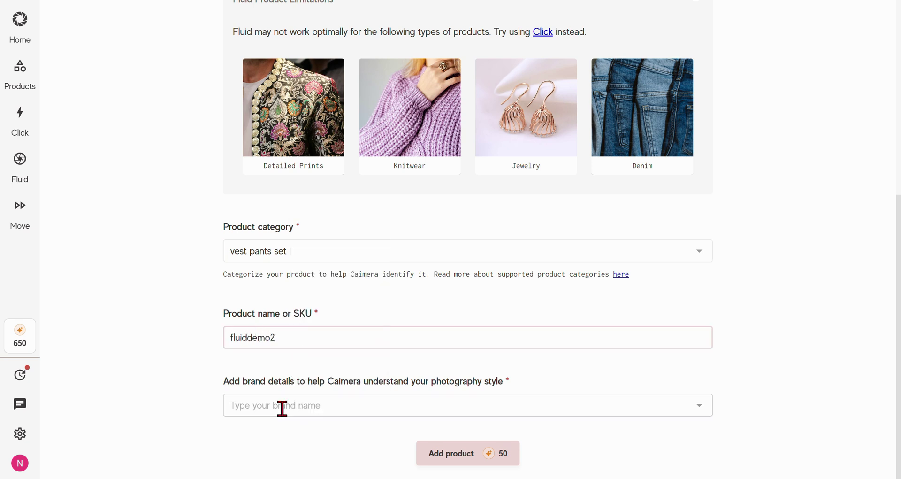
click(262, 383)
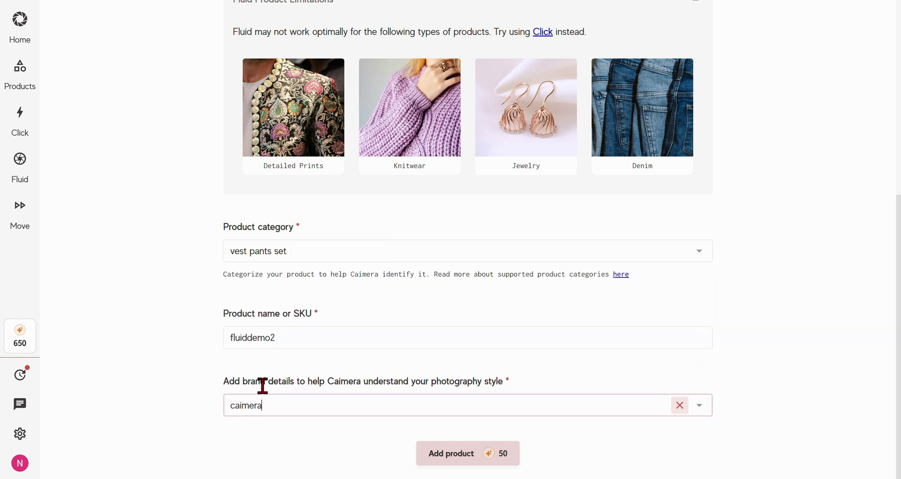
click(403, 402)
Replace the caimera brand website with the Pinterest fashion-photography board URL and update it
click(697, 379)
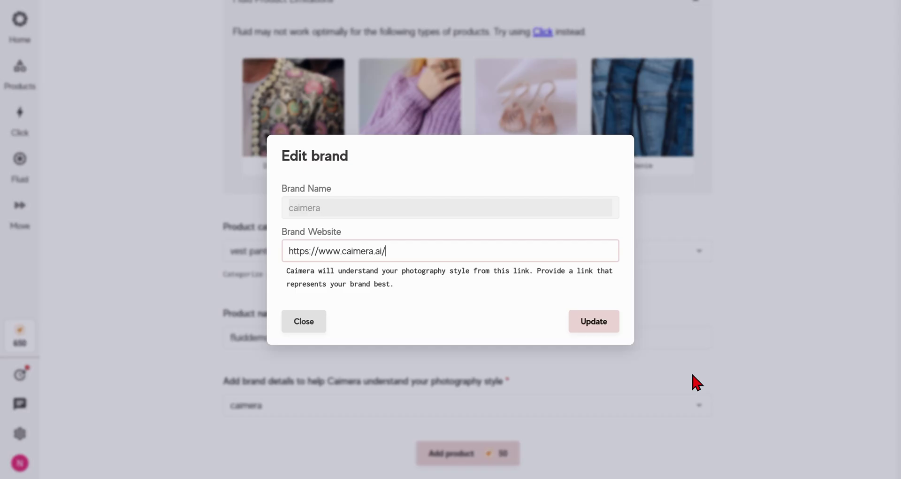
drag(393, 251, 261, 244)
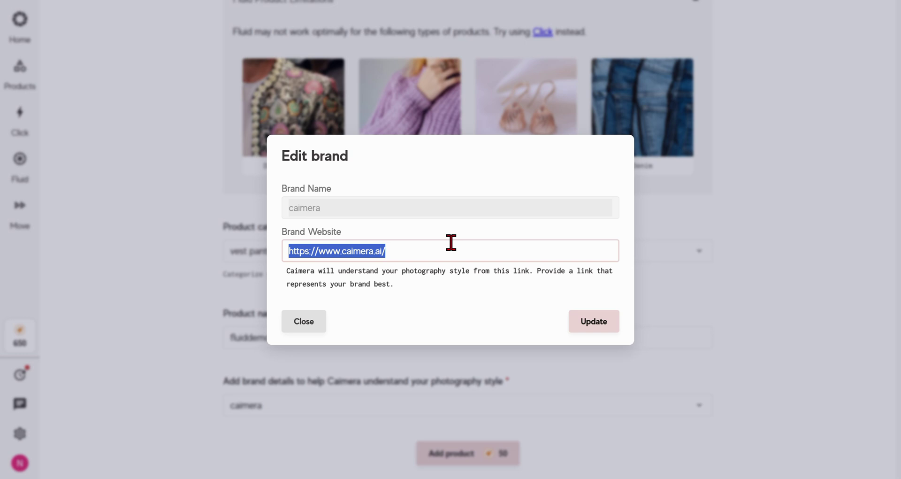
key(BackSpace)
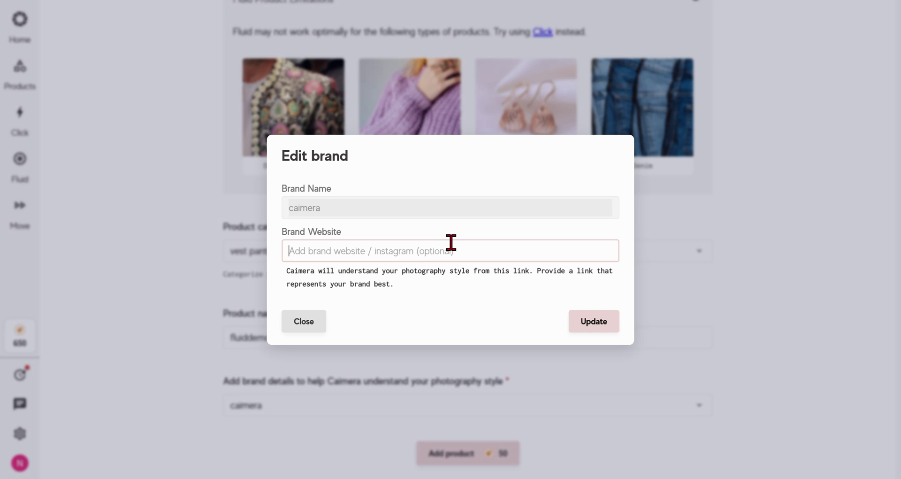
text(https://id.pinterest.com/caimera_ai/fashion-photography/)
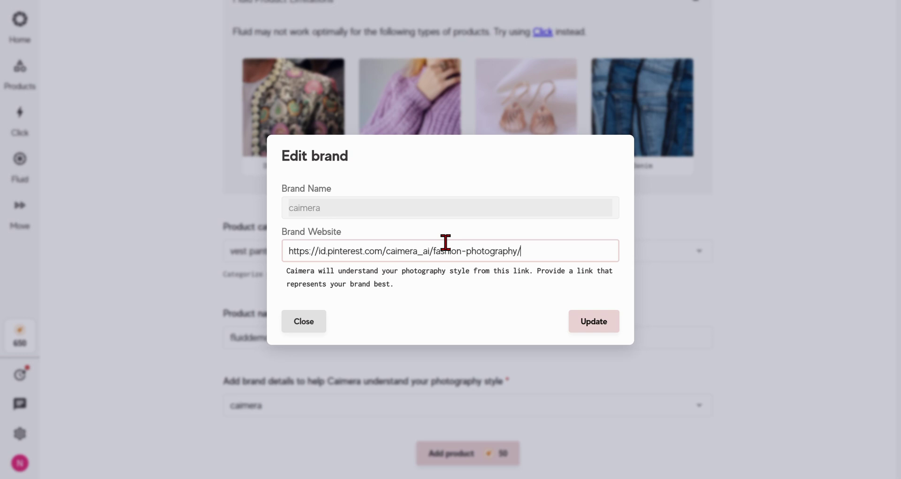
click(615, 320)
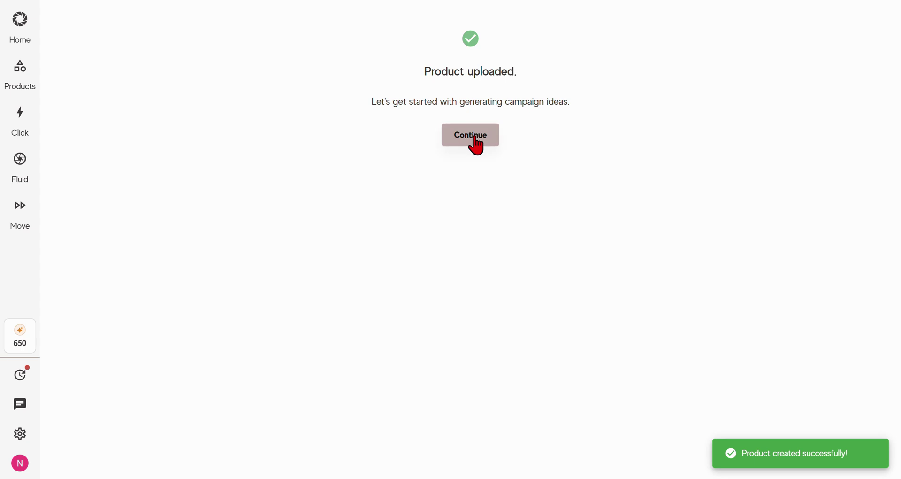
Generate campaign ideas for the product and pick the Architectural Harmony concept
click(474, 138)
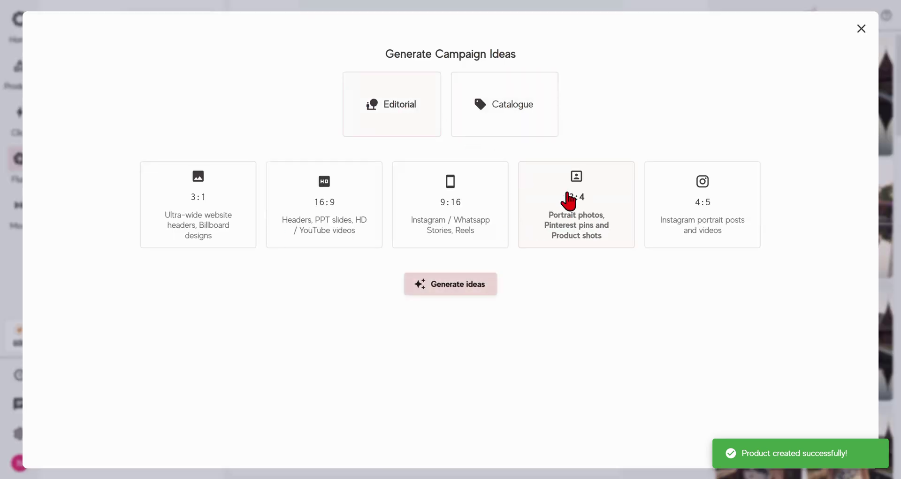
click(451, 284)
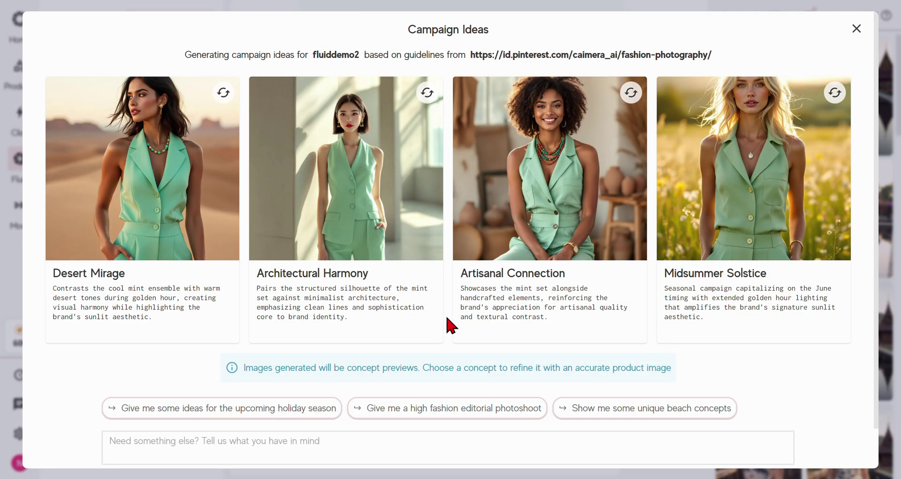
click(356, 193)
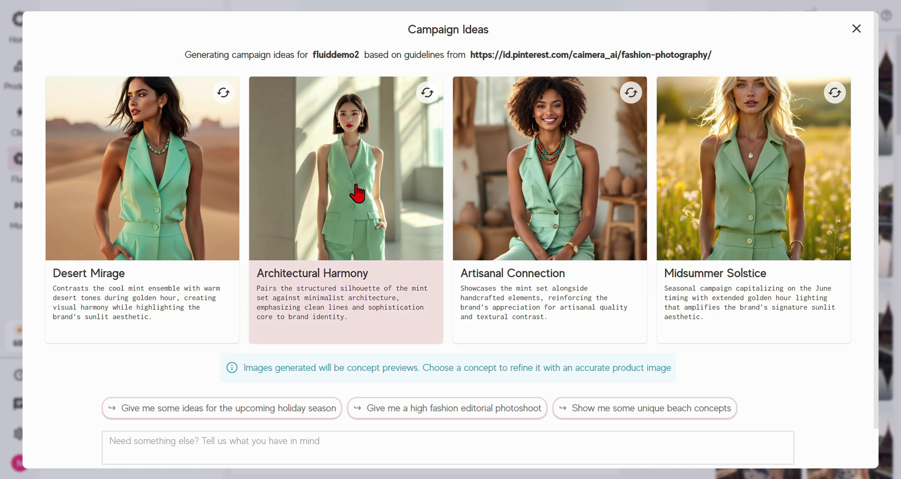
click(459, 435)
Regenerate concepts from the high fashion editorial brief and select Architectural Dialogues
scroll(255, 405, down, 1)
text(make t)
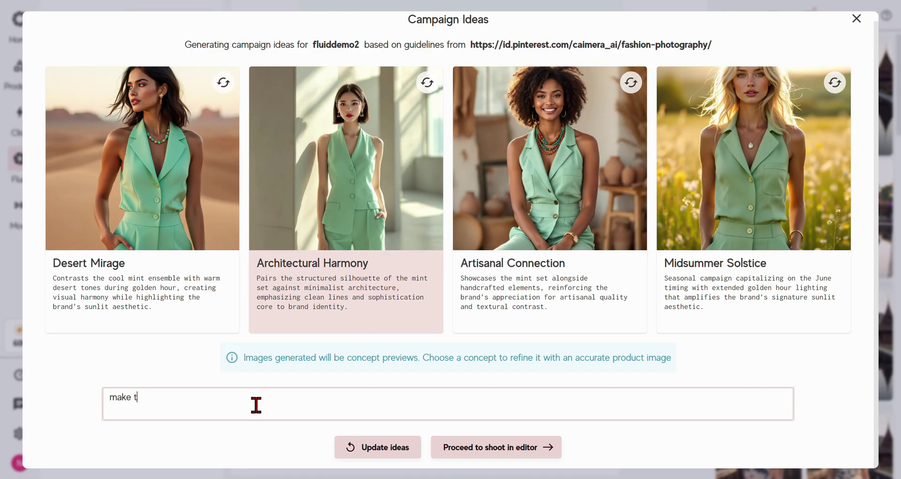
key(BackSpace)
key(BackSpace)
key(BackSpace)
key(BackSpace)
key(BackSpace)
key(BackSpace)
key(BackSpace)
key(BackSpace)
key(BackSpace)
key(BackSpace)
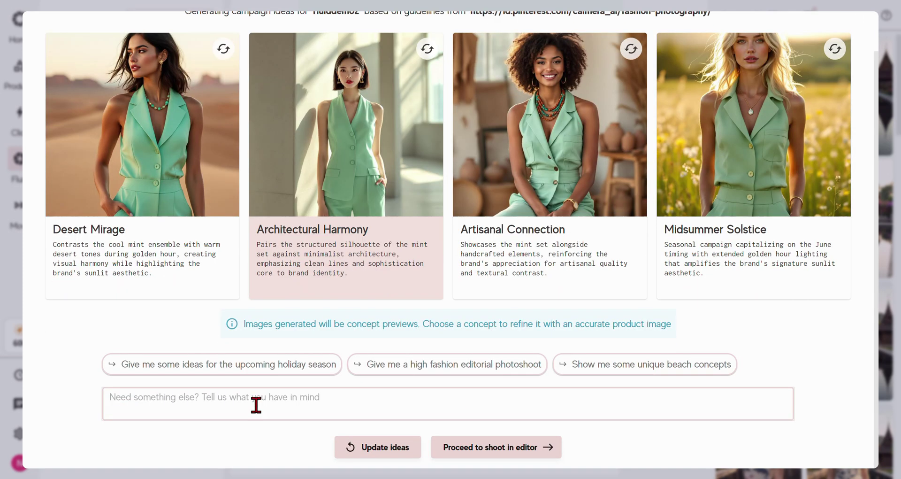
click(391, 368)
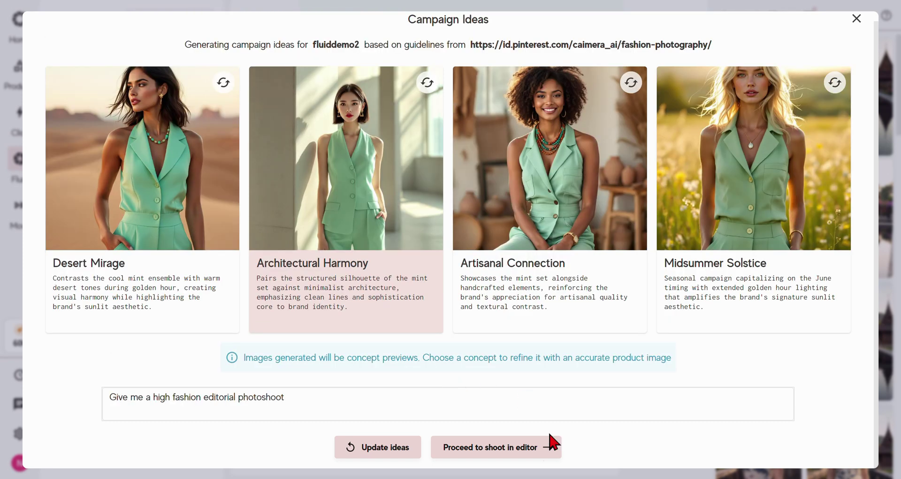
click(517, 452)
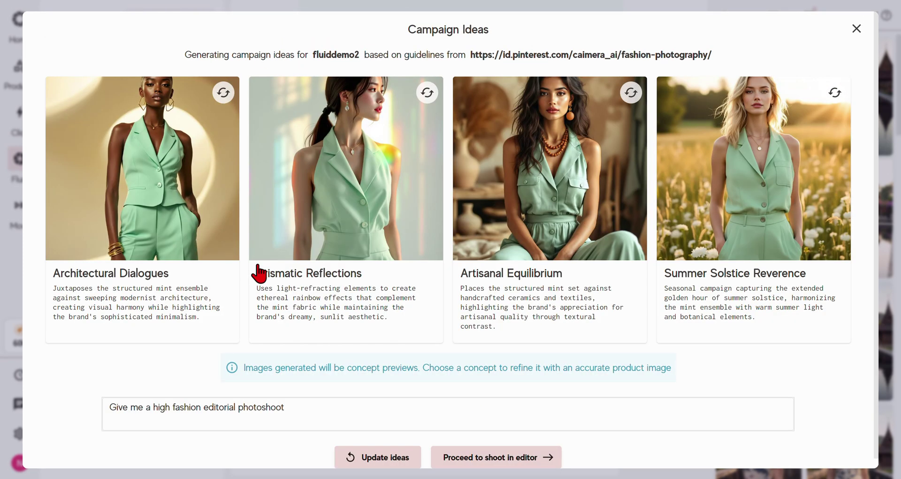
click(168, 172)
scroll(322, 289, down, 1)
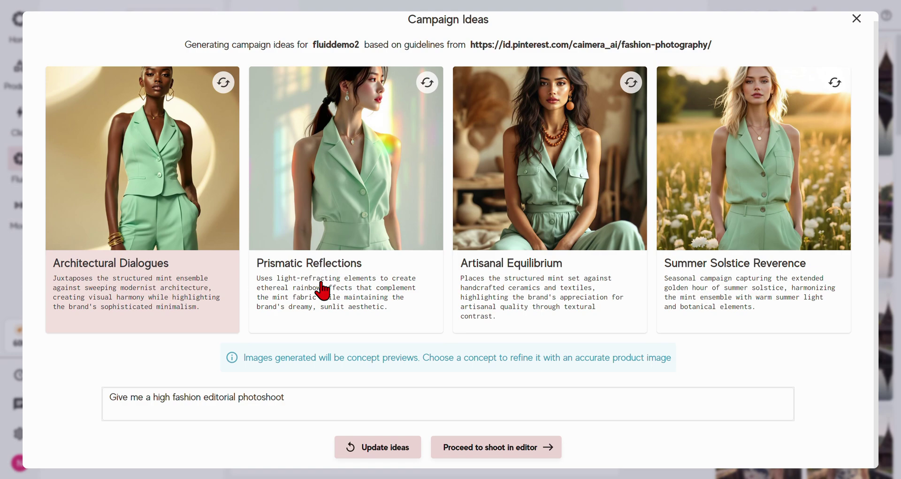
Send the concept to the editor, review model and background prompts, then open the first architectural shot
click(520, 451)
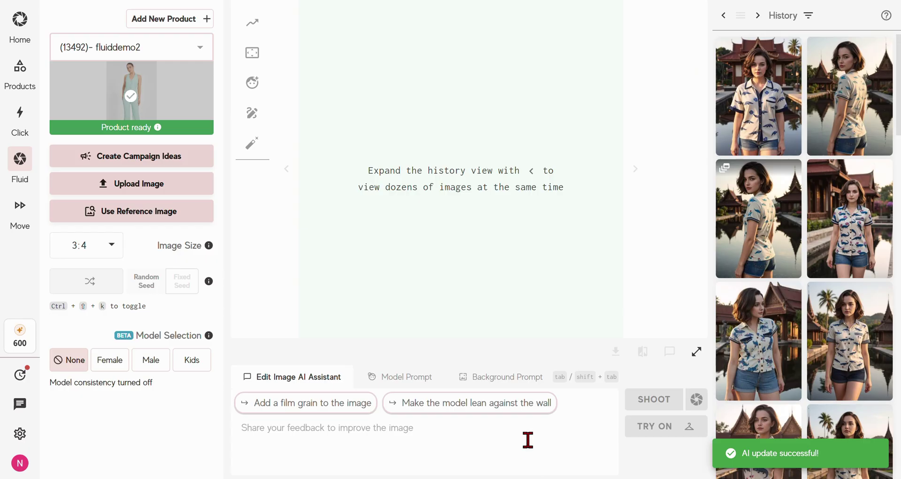
click(399, 385)
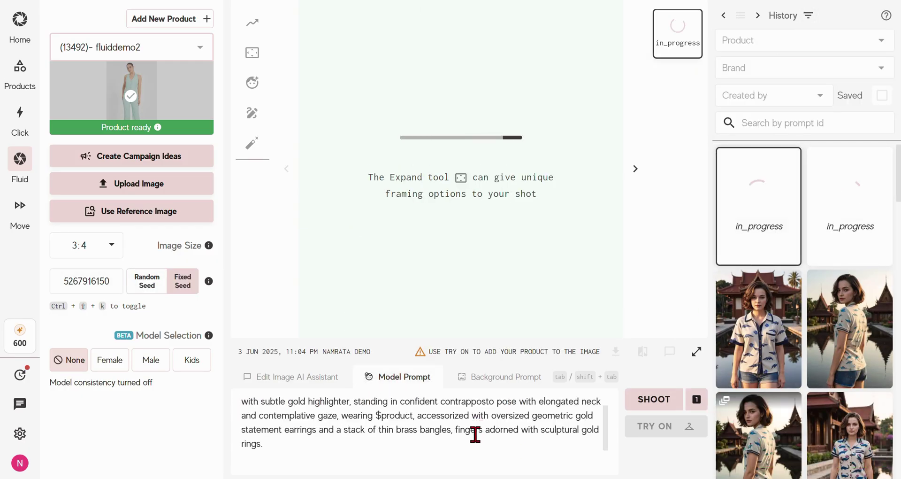
key(Tab)
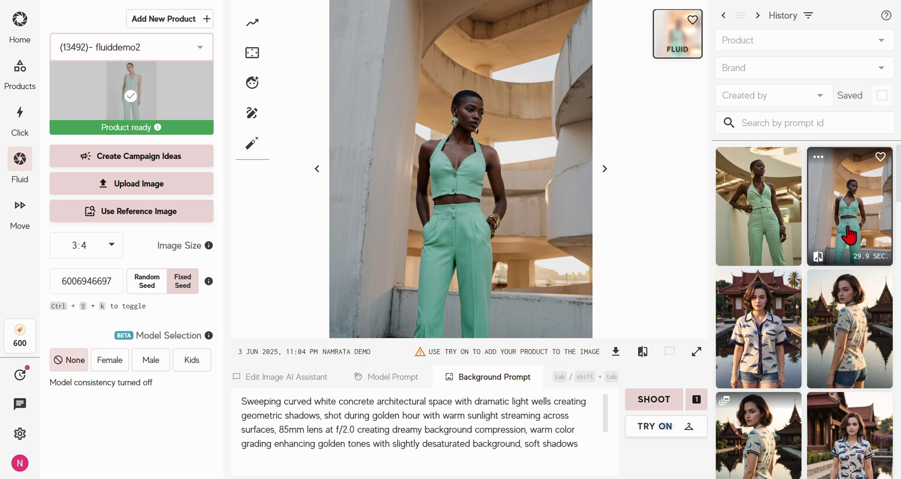
click(757, 226)
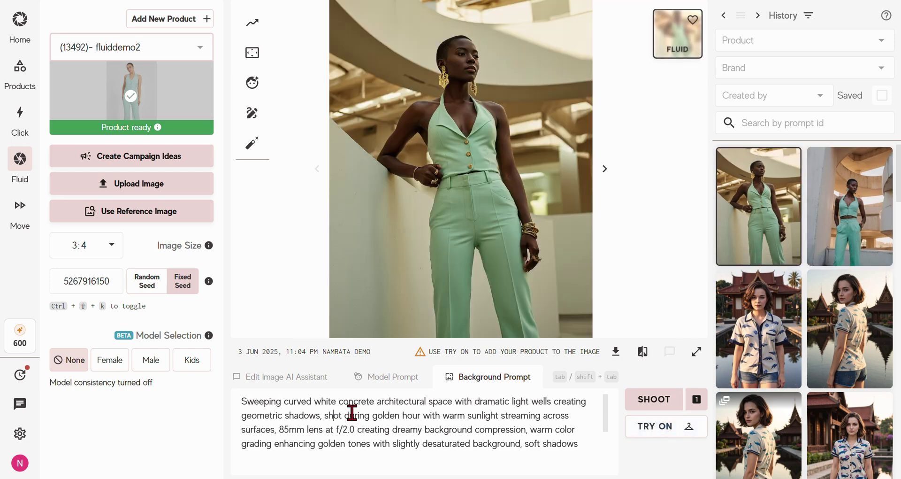
scroll(352, 412, down, 1)
scroll(352, 412, up, 1)
Start try-on for the architectural shot with the flat mint product image as pose match
click(666, 430)
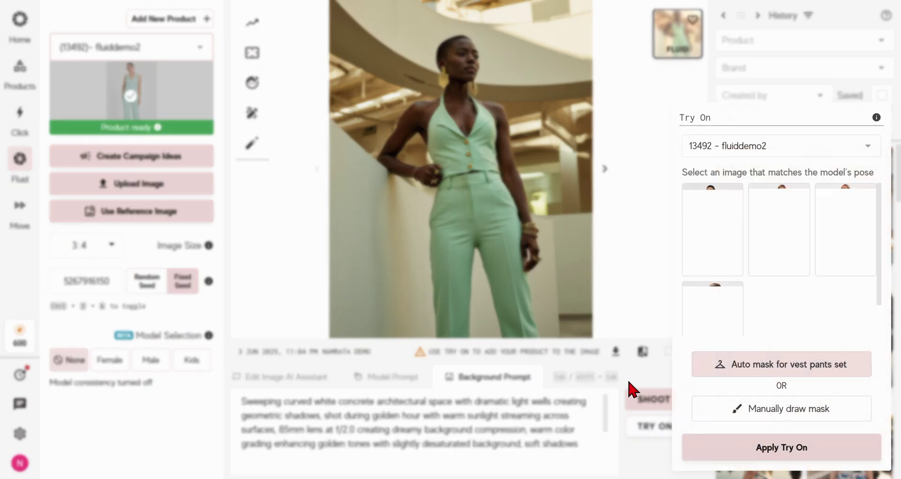
click(720, 245)
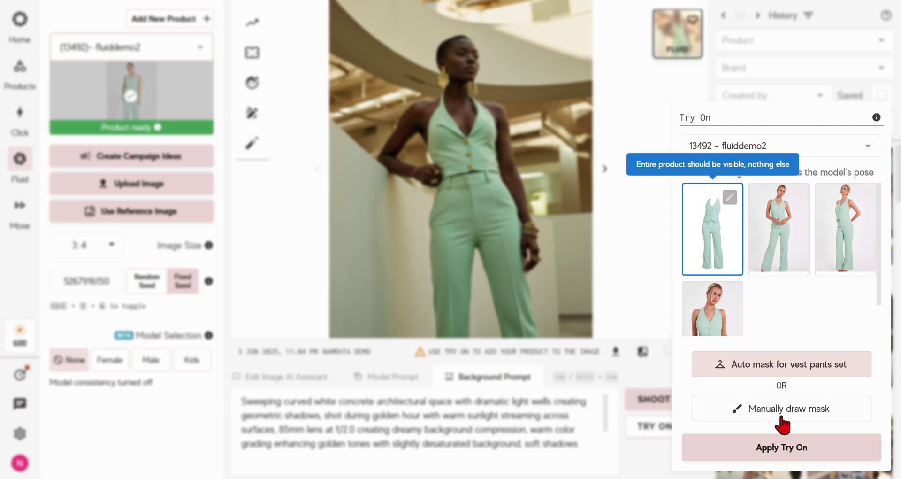
Hand-paint a try-on mask over the model's vest and trousers
click(781, 408)
mouse_move(443, 96)
mouse_down()
mouse_move(437, 151)
mouse_move(455, 171)
mouse_move(460, 120)
mouse_move(431, 141)
mouse_move(459, 132)
mouse_move(490, 138)
mouse_move(493, 171)
mouse_up()
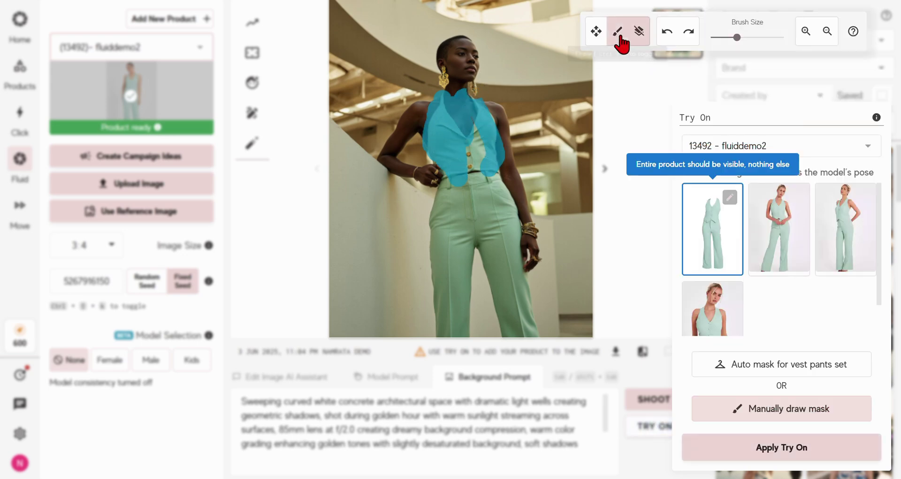
mouse_move(476, 107)
mouse_down()
mouse_move(485, 124)
mouse_move(473, 153)
mouse_move(478, 119)
mouse_move(493, 138)
mouse_move(526, 320)
mouse_move(496, 305)
mouse_move(462, 192)
mouse_move(445, 198)
mouse_move(434, 286)
mouse_move(450, 336)
mouse_move(459, 306)
mouse_move(457, 202)
mouse_move(454, 318)
mouse_up()
mouse_move(469, 224)
mouse_down()
mouse_move(503, 248)
mouse_move(474, 259)
mouse_move(499, 256)
mouse_move(500, 322)
mouse_move(462, 298)
mouse_move(476, 281)
mouse_up()
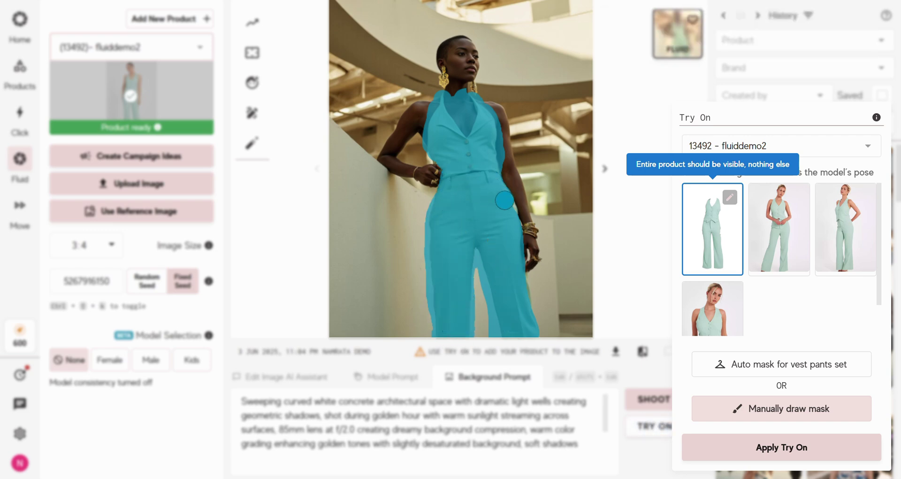
click(639, 31)
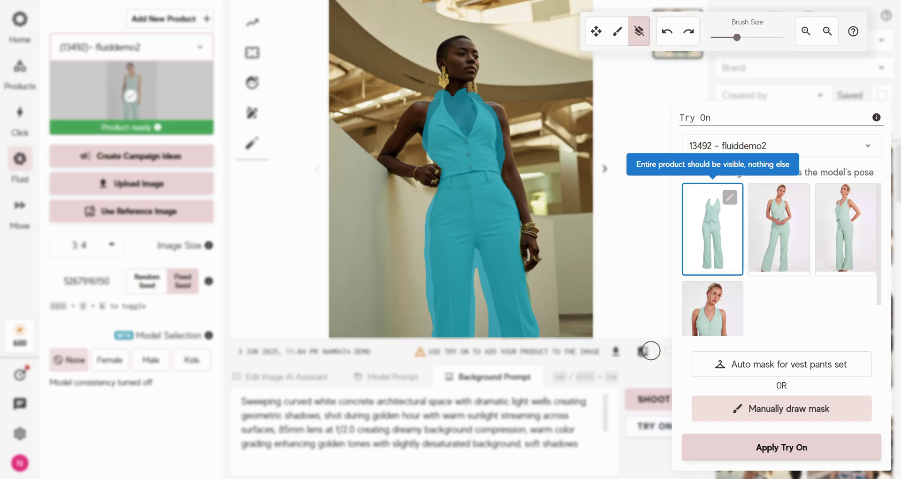
Apply the masked try-on, queue another generation, and open the finished result
click(774, 453)
click(779, 452)
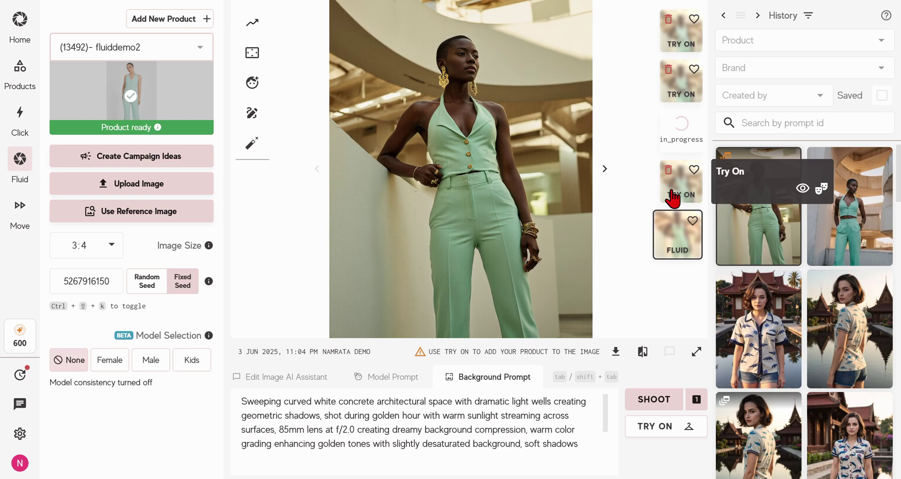
click(674, 197)
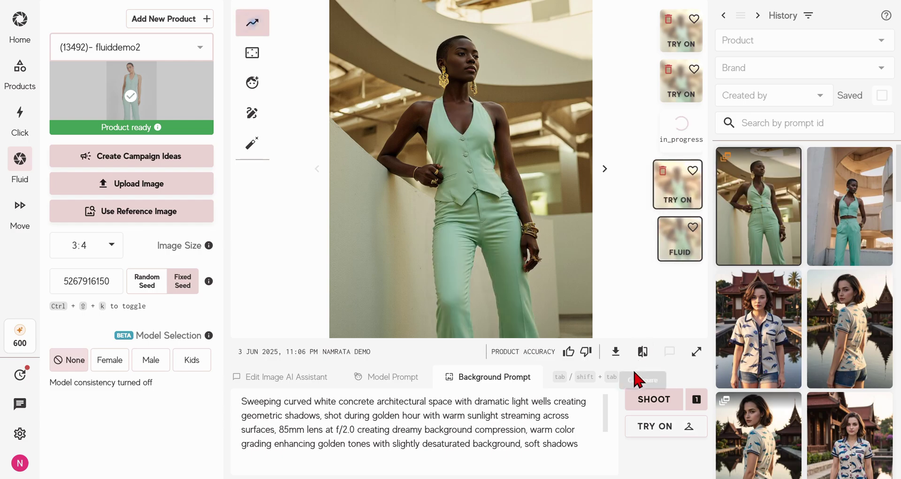
click(643, 352)
click(461, 23)
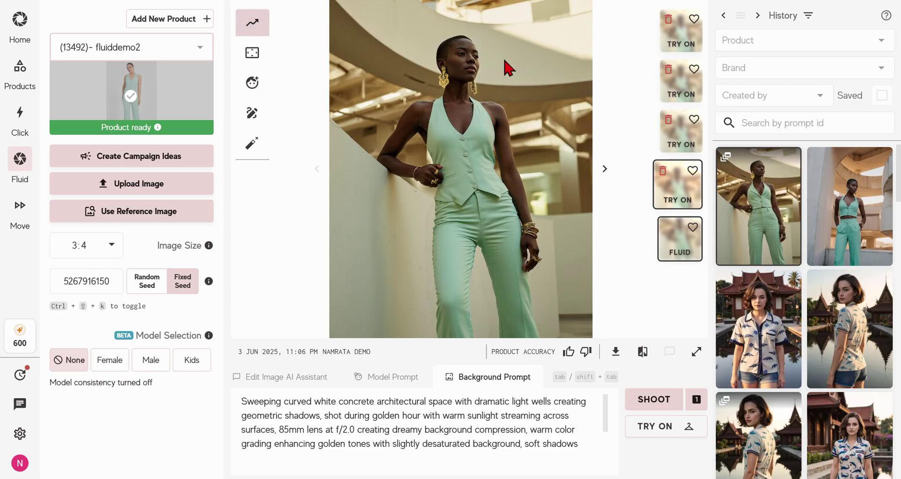
Apply the 2× face-enhanced upscale, then save the upscaled shot as a PNG file
click(254, 24)
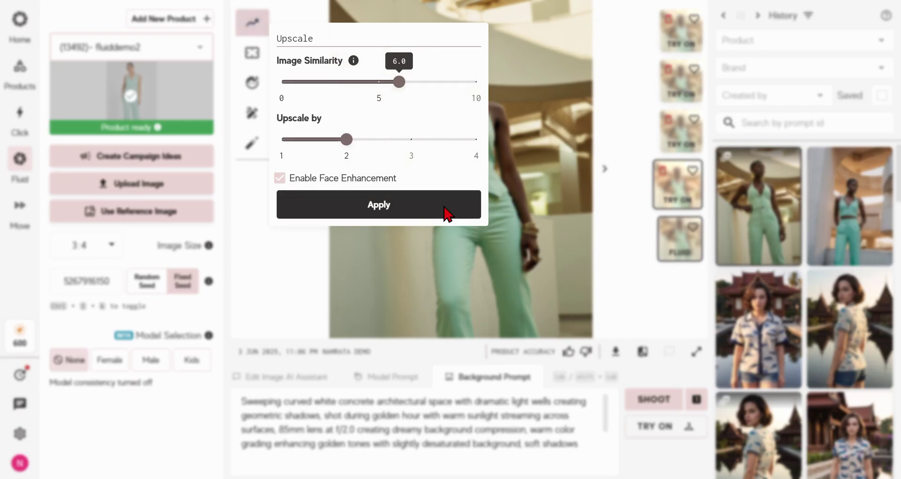
click(447, 214)
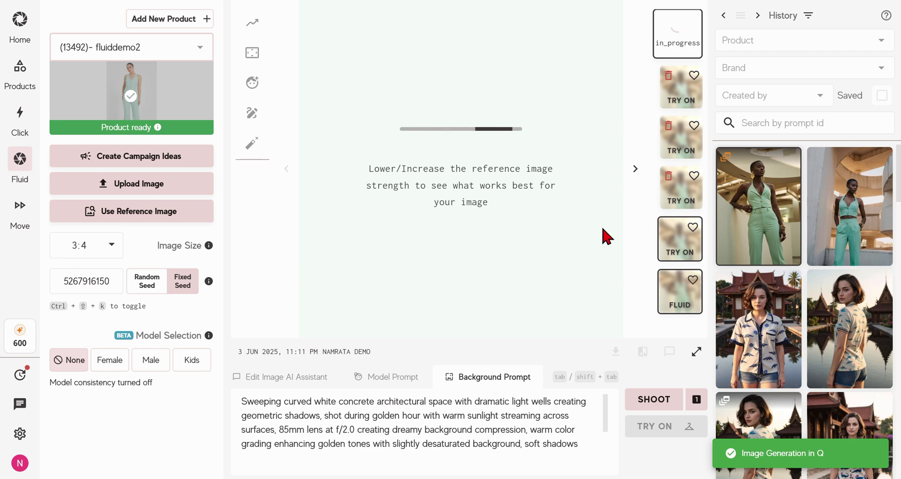
click(289, 377)
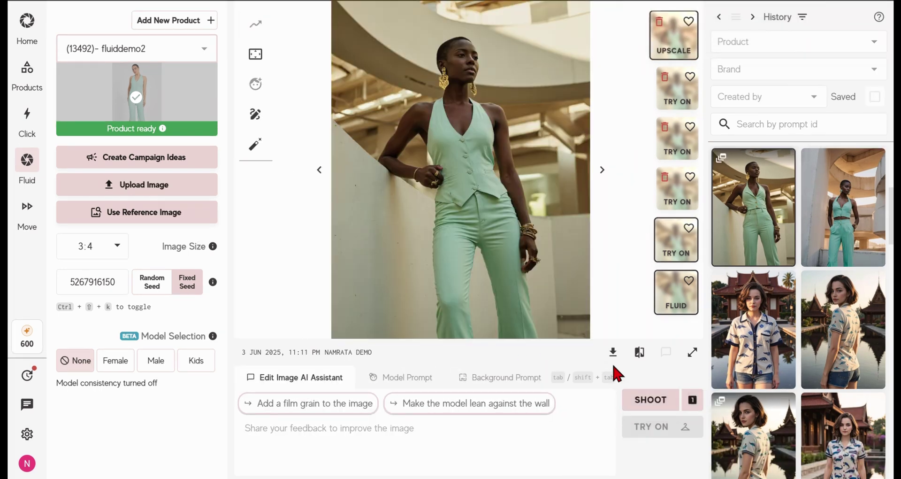
click(612, 352)
click(645, 277)
click(571, 213)
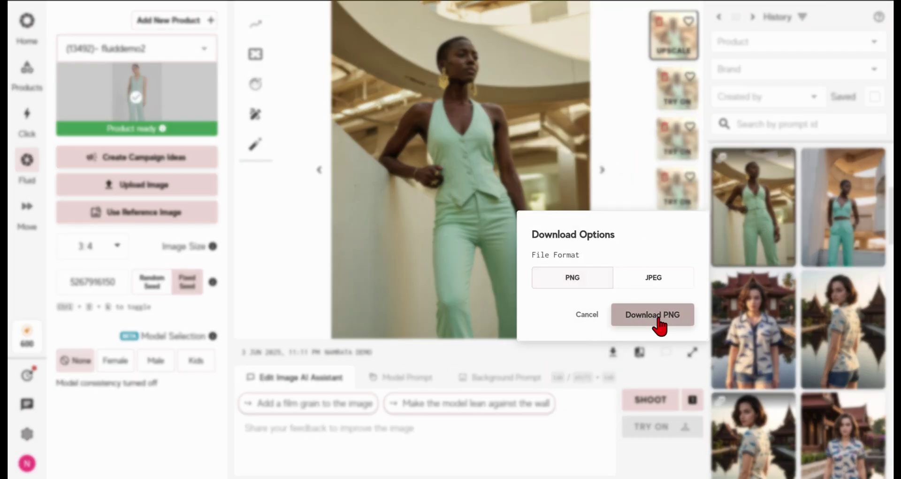
click(659, 320)
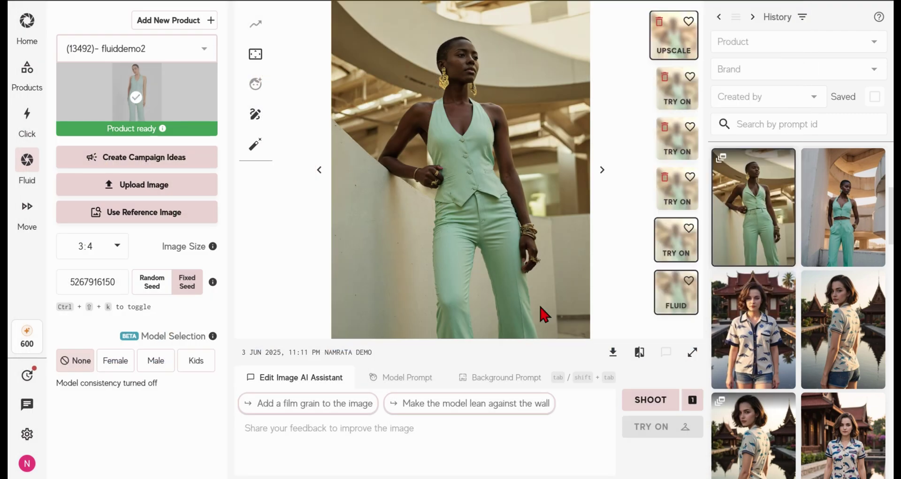
Request one full-body walking shot in white heels, then apply try-on with automatic masking
text(Make the model walk towards the camera in a full body shot and the shoes to be white heels)
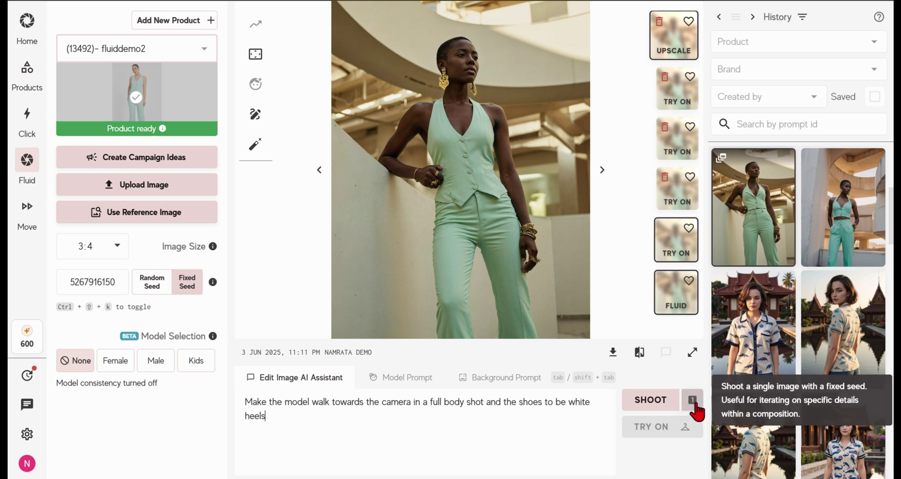
click(634, 398)
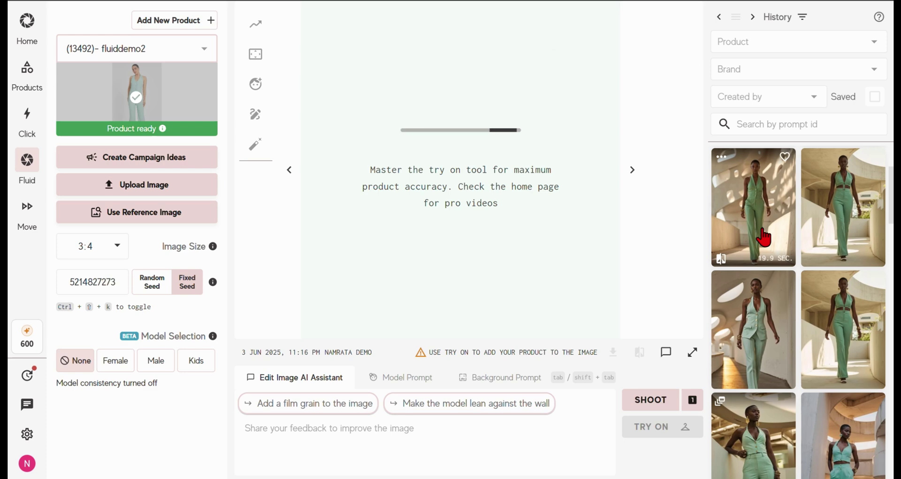
click(677, 431)
click(719, 446)
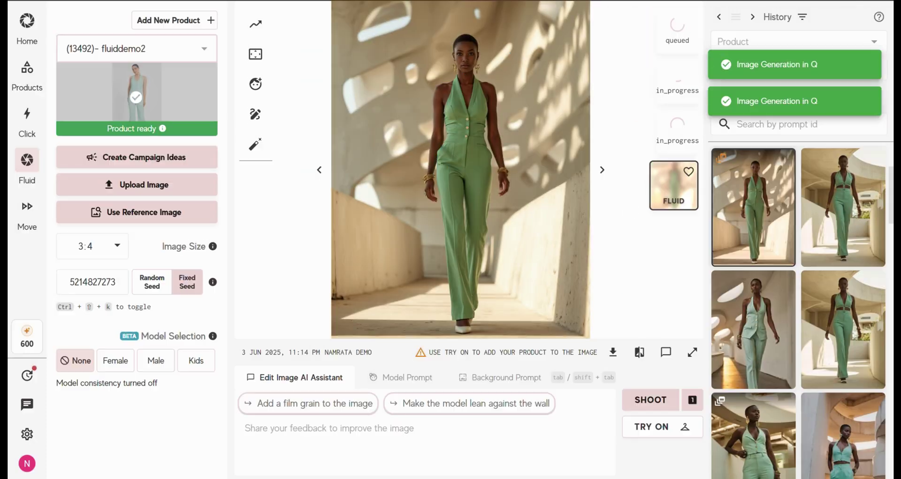
Upload the meadow-and-armchair reference photo and recreate the shot from it
click(99, 208)
click(448, 108)
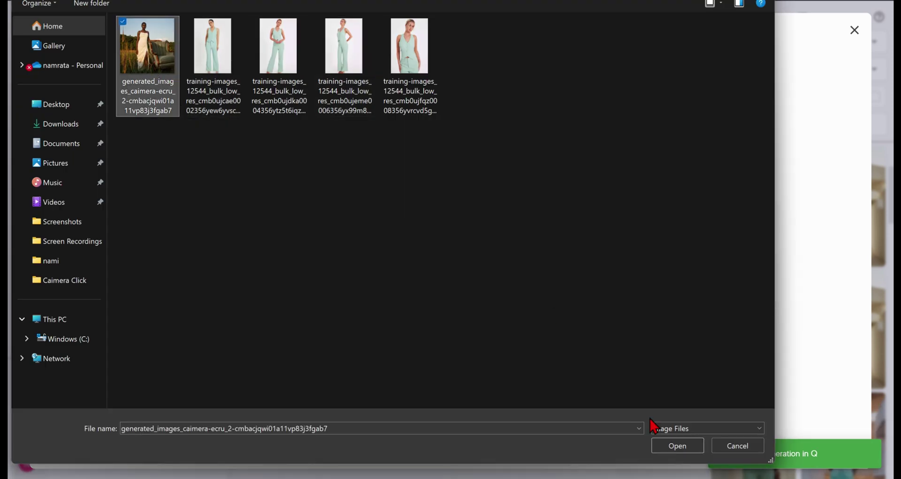
click(657, 444)
click(506, 417)
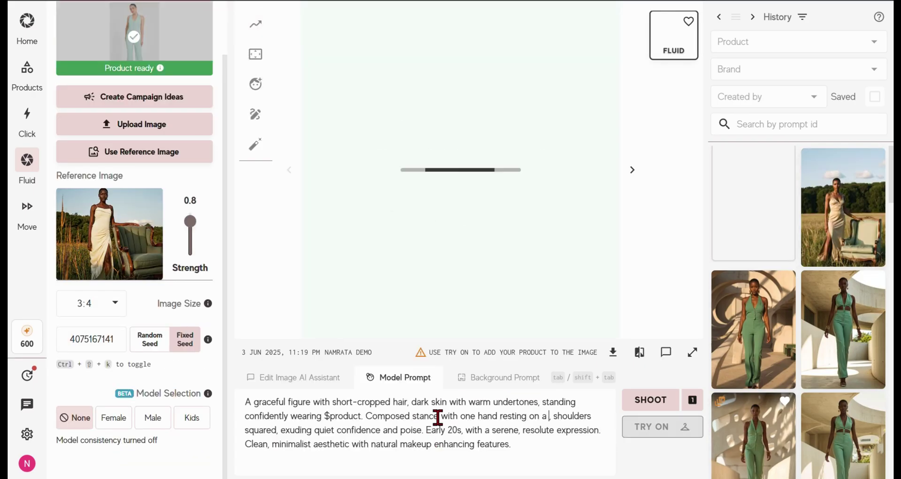
Insert the vintage sage green velvet wingback armchair description into the model prompt, removing the stray comma
click(502, 377)
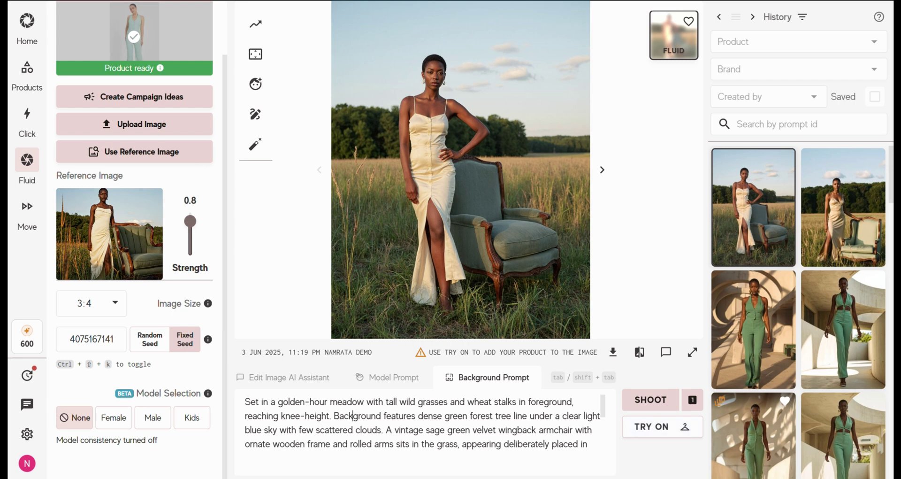
key(shift+Tab)
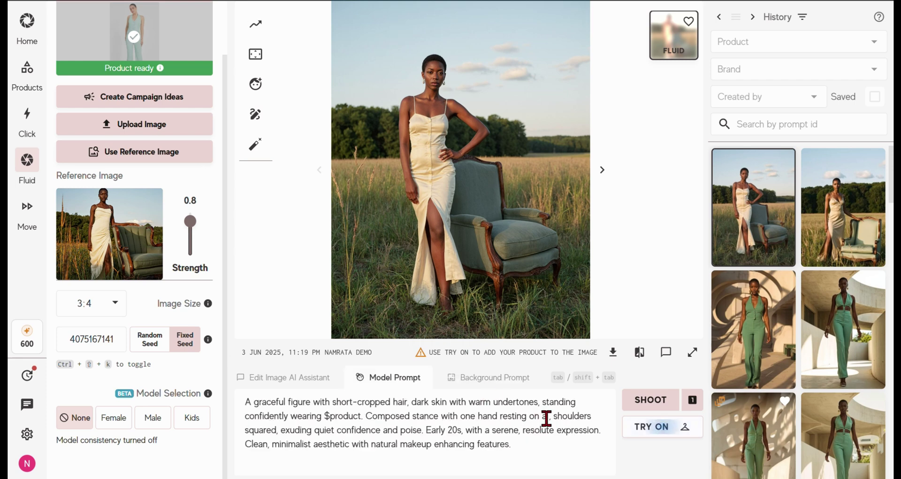
text(A vintage sage green velvet wingback armchair with ornate wooden frame)
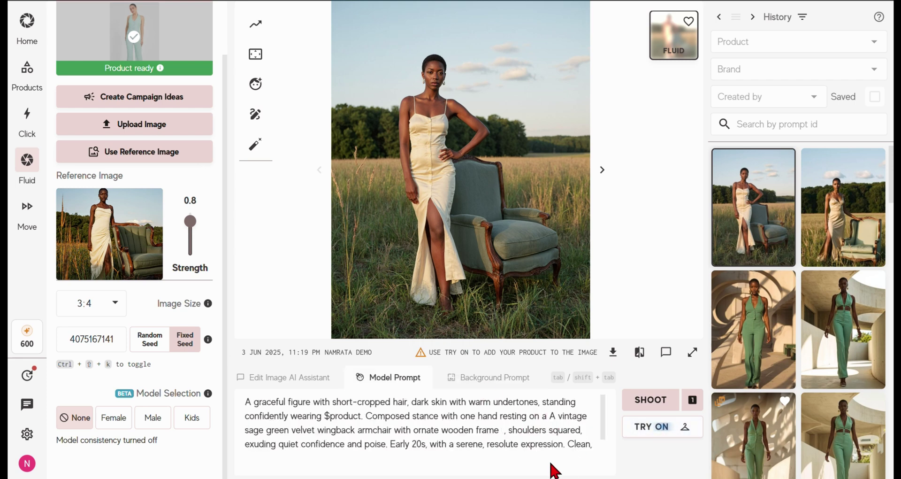
key(Delete)
key(Delete)
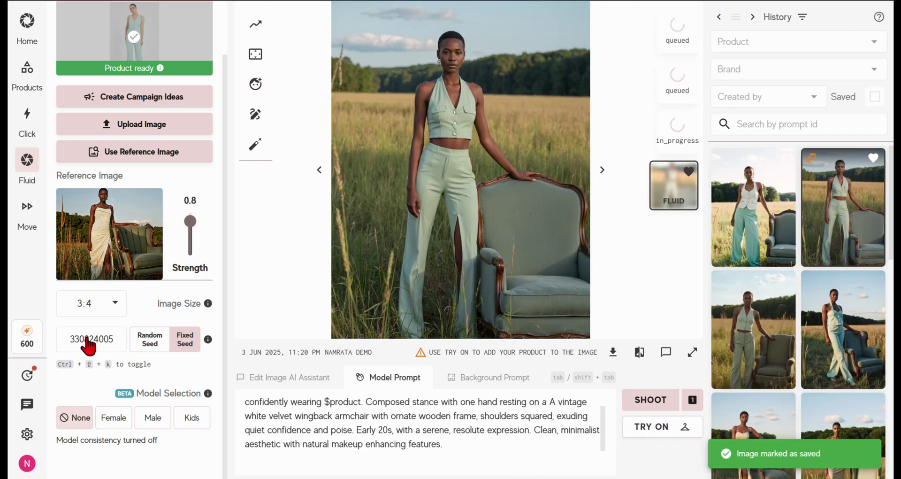
Choose a Female model and replace the prompt's opening clause with $model
click(114, 417)
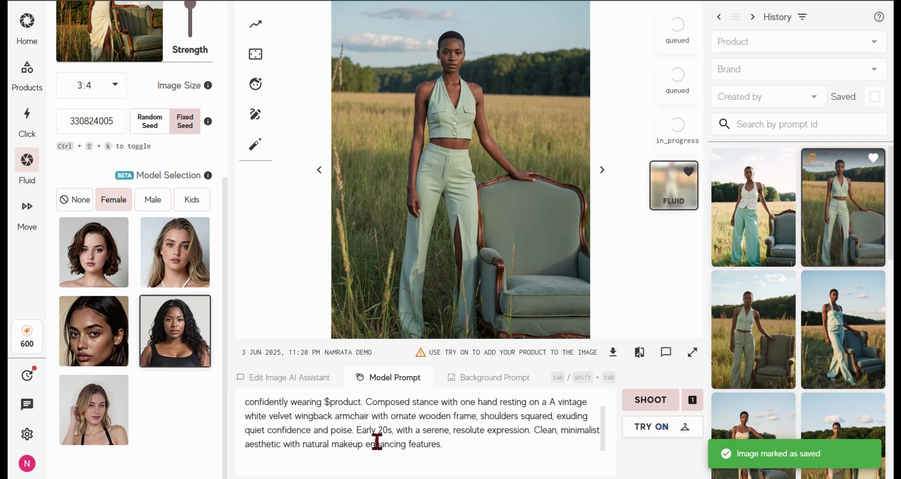
scroll(377, 441, up, 1)
drag(245, 402, 555, 402)
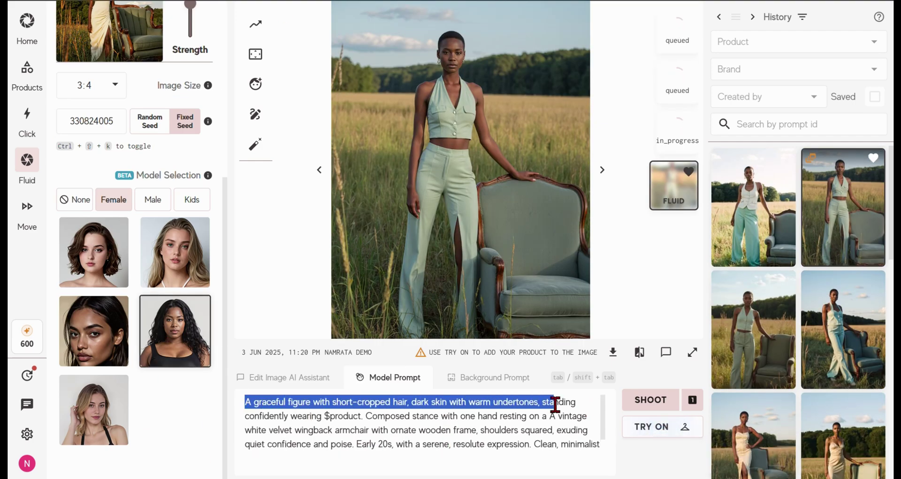
text($model standing confidently wearing $product. Composed stance with one hand resting)
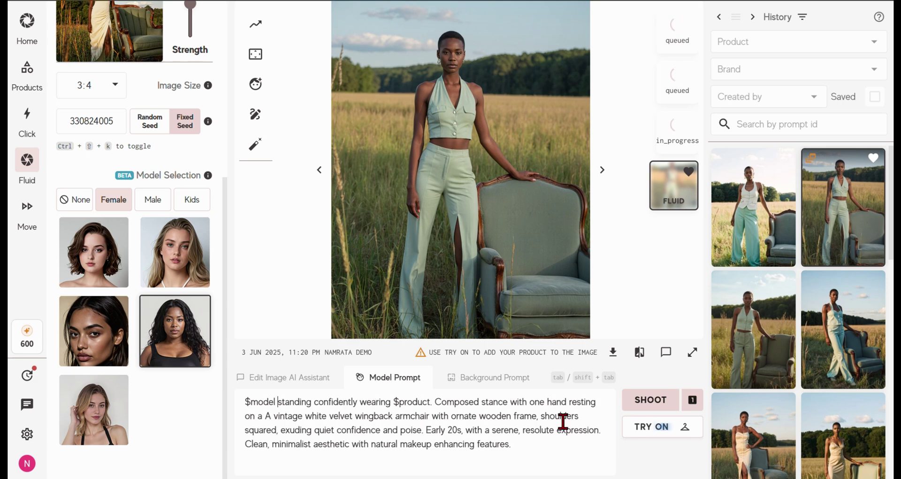
Delete the age/expression and closing aesthetic sentences, fix 'a A' to 'a', and queue the generation
drag(425, 430, 619, 430)
key(BackSpace)
key(ctrl+shift+End)
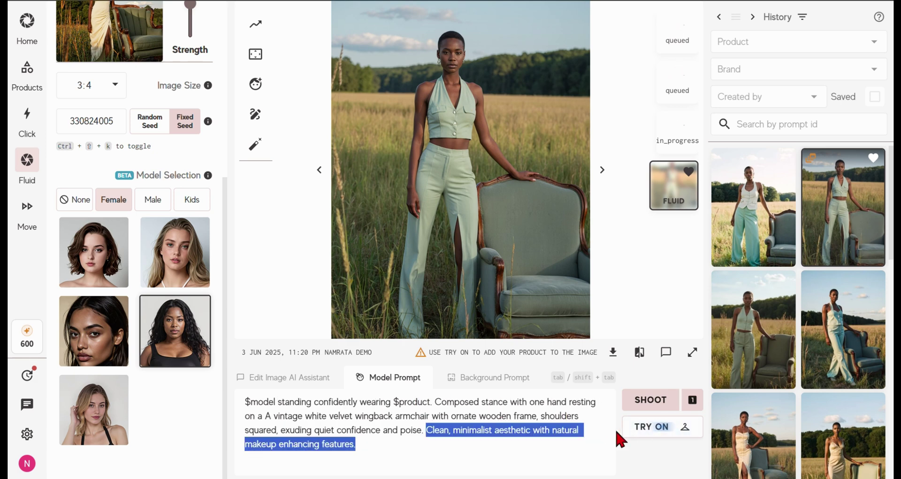
key(BackSpace)
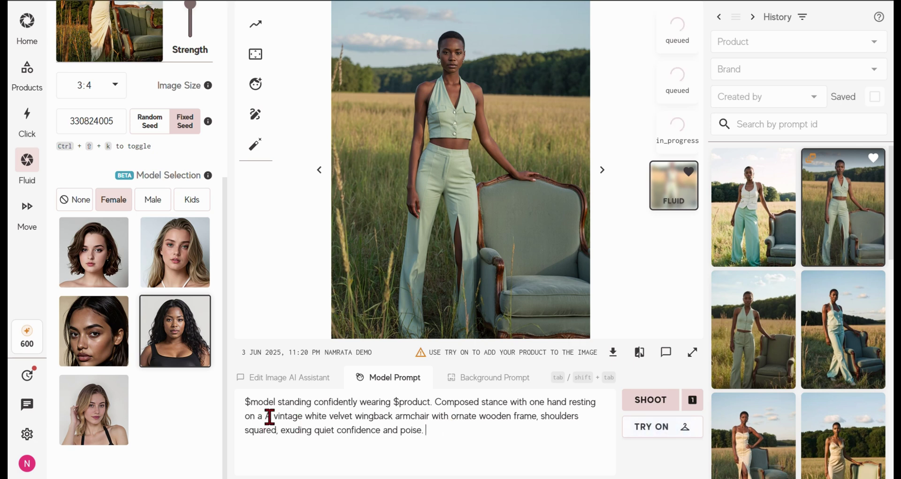
double_click(266, 416)
text(a)
key(BackSpace)
key(BackSpace)
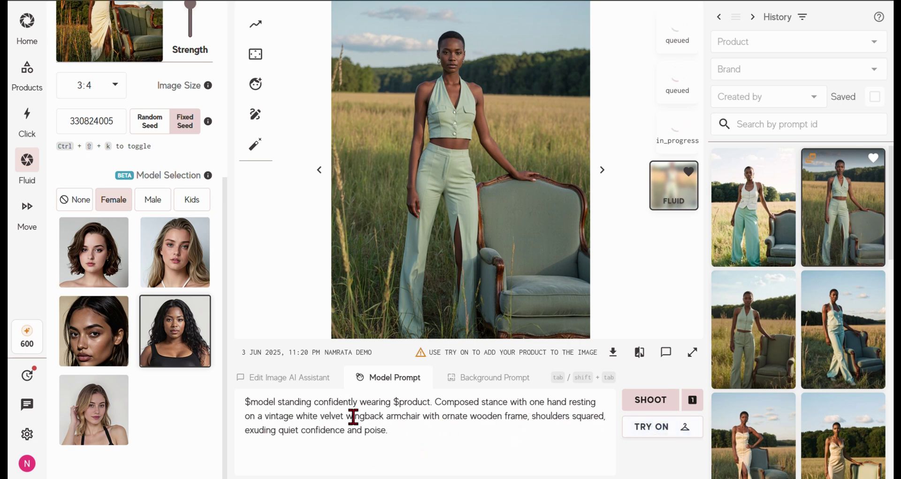
click(624, 401)
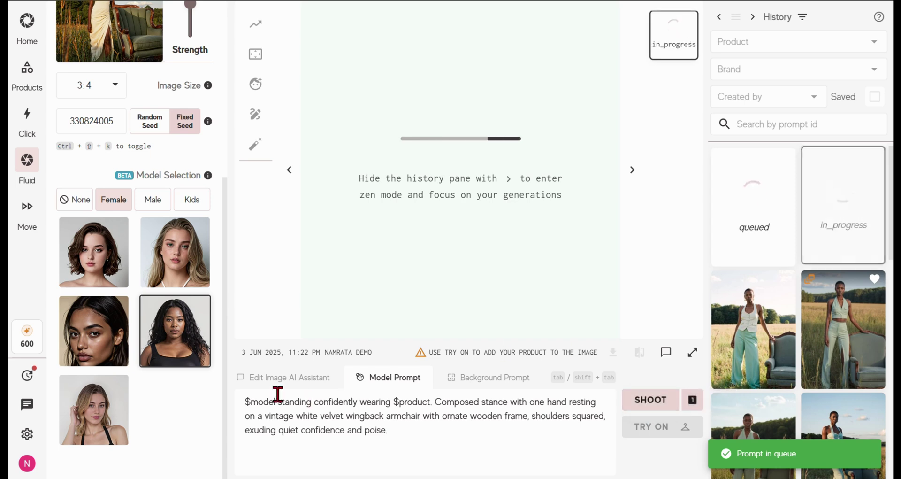
key(ctrl+shift+k)
Apply a try-on of the full vest-and-pants product photo, masking the outfit area
click(652, 426)
click(708, 197)
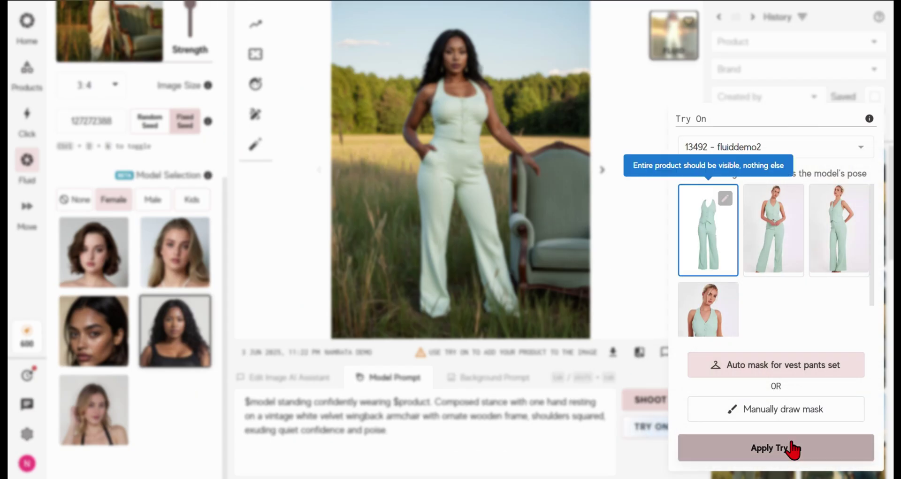
click(793, 448)
mouse_move(437, 137)
mouse_down()
mouse_move(423, 201)
mouse_move(445, 298)
mouse_move(440, 186)
mouse_move(453, 95)
mouse_move(475, 113)
mouse_move(481, 188)
mouse_move(513, 310)
mouse_move(451, 152)
mouse_move(482, 215)
mouse_move(476, 263)
mouse_up()
click(776, 447)
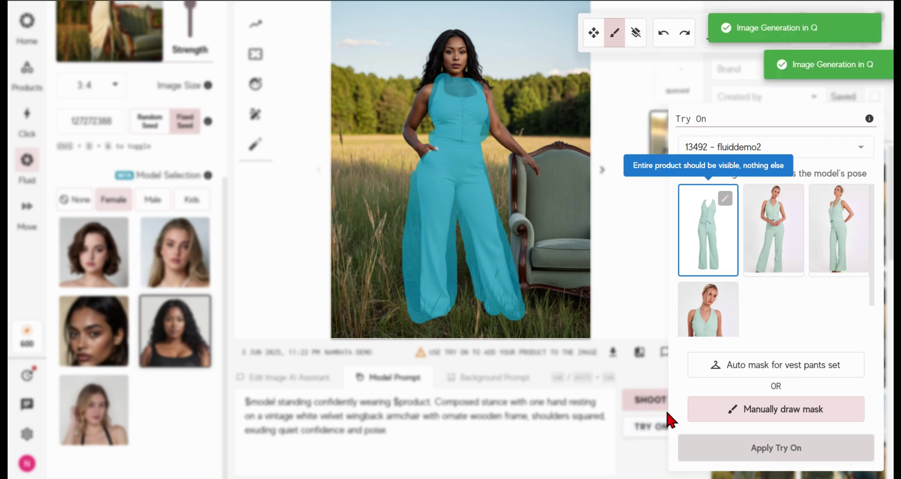
Prefix the prompt with '3/4th side view,', generate with Random Seed, then change it to 'back view'
click(487, 441)
text(3/4th side view,)
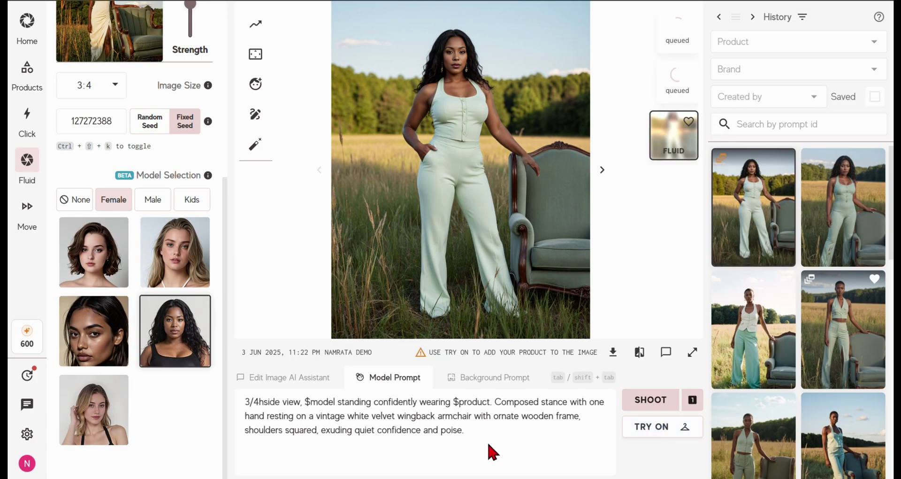
click(137, 120)
key(ctrl+Return)
drag(272, 401, 281, 403)
text(back)
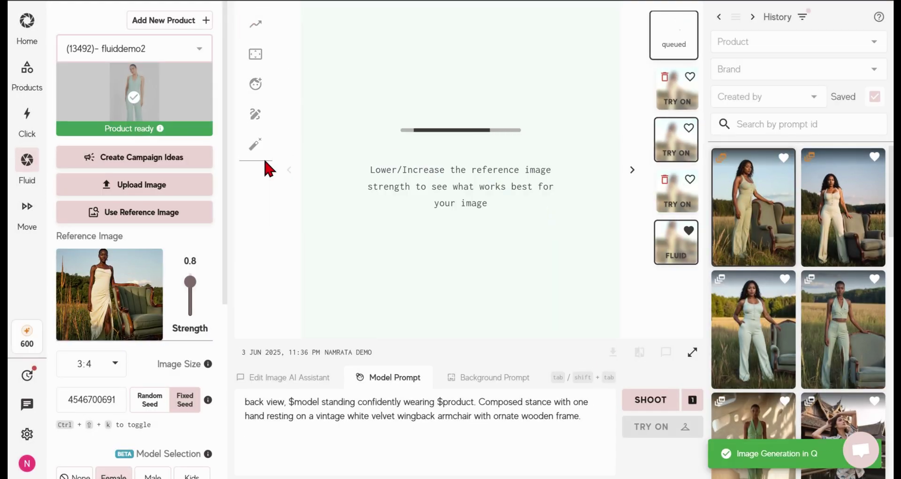
Expand the third try-on result by 200 px on the top, left, right and bottom
click(668, 197)
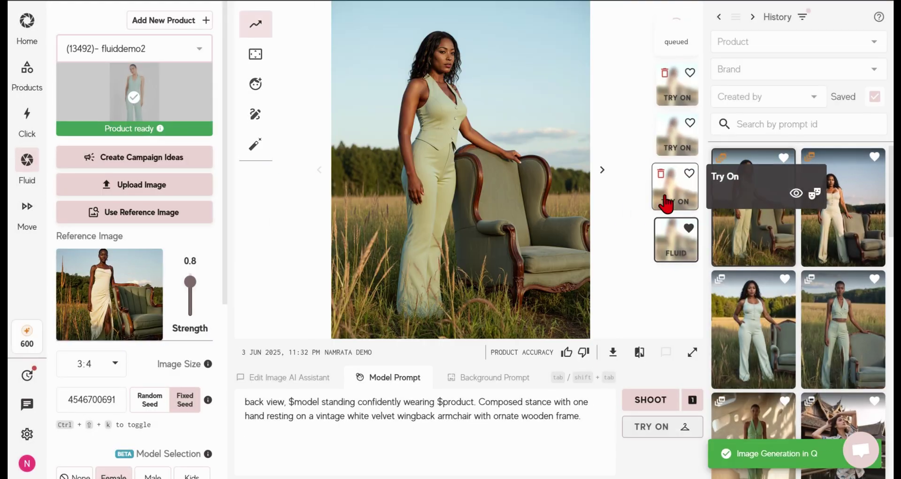
click(256, 54)
text(2000)
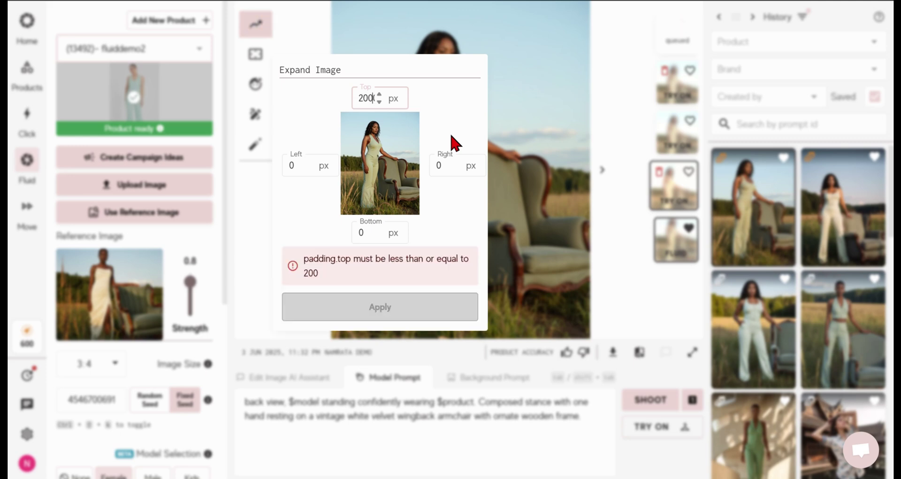
key(BackSpace)
key(Tab)
text(200)
key(Tab)
text(200)
key(Tab)
text(200)
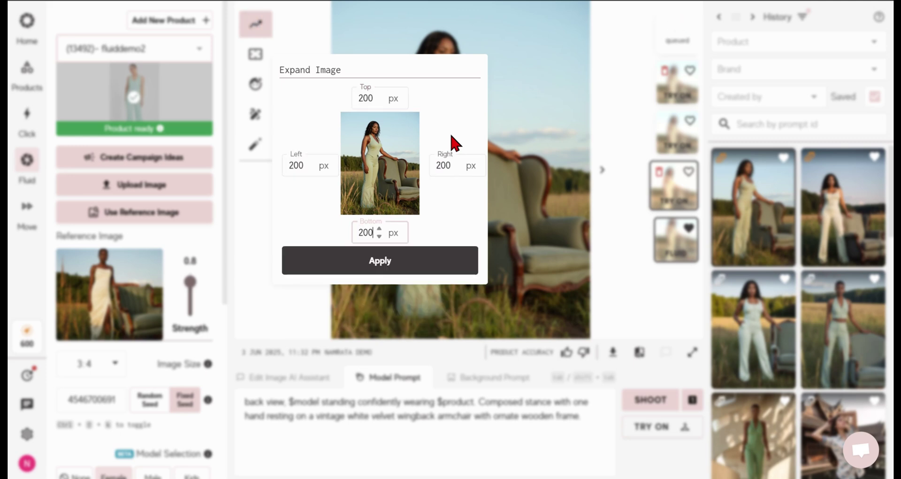
click(396, 269)
click(260, 114)
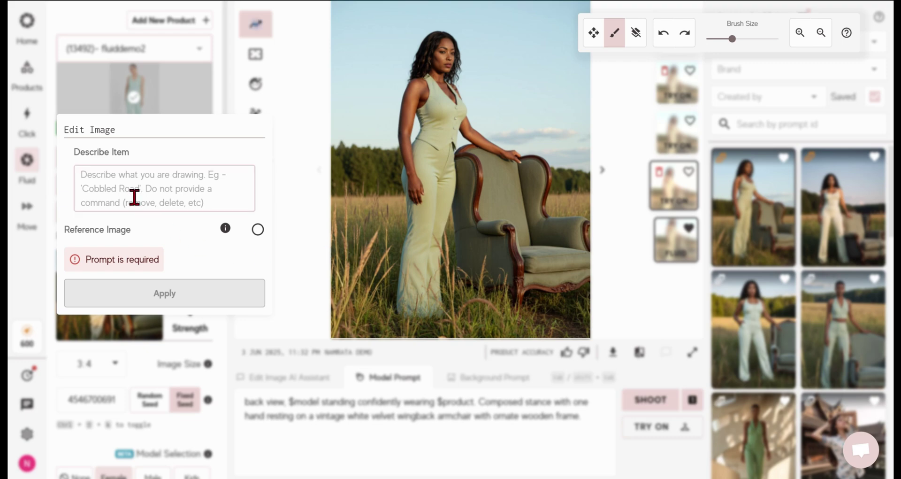
Dismiss the Edit Image panel and load the 3/4th side view armchair image from History
click(298, 244)
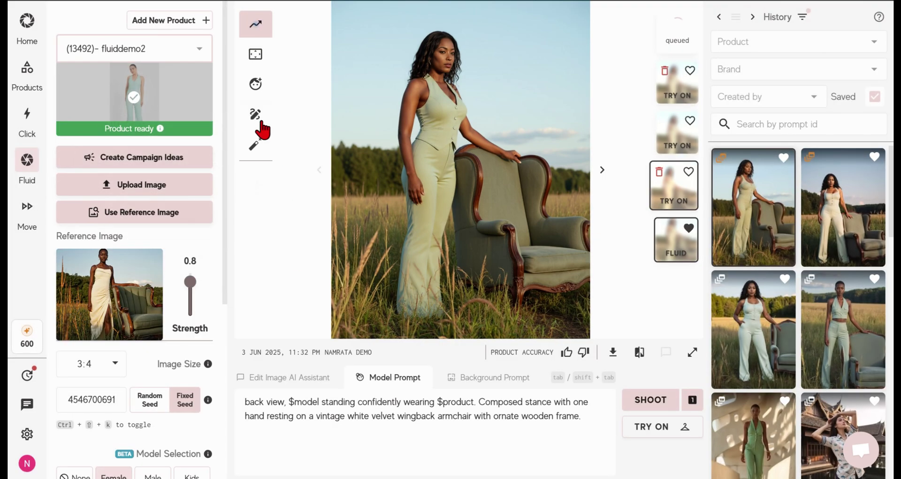
click(256, 115)
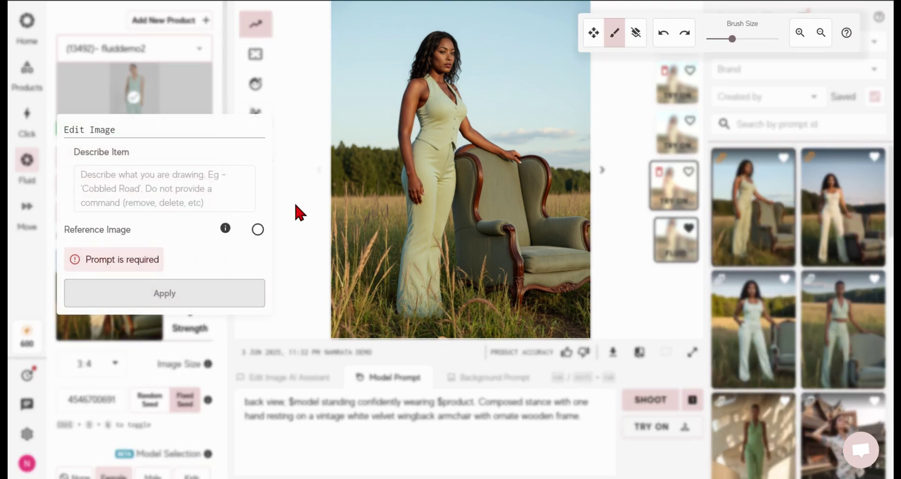
click(294, 202)
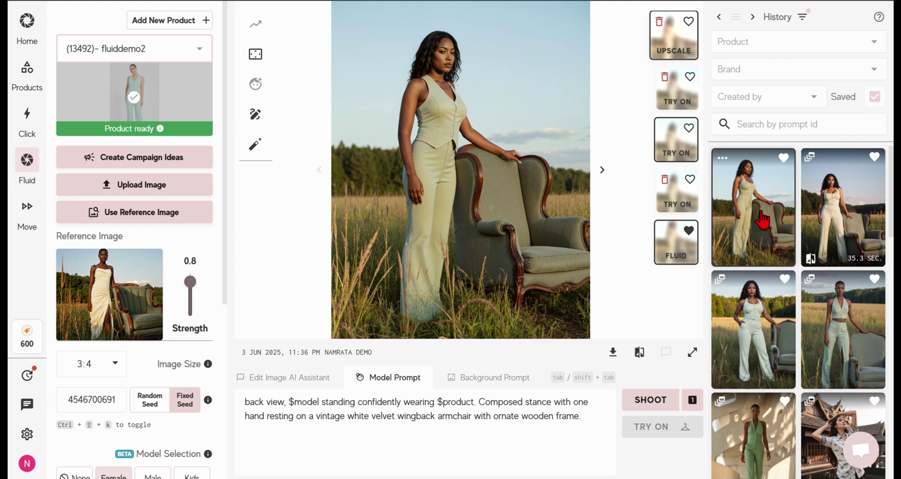
click(872, 217)
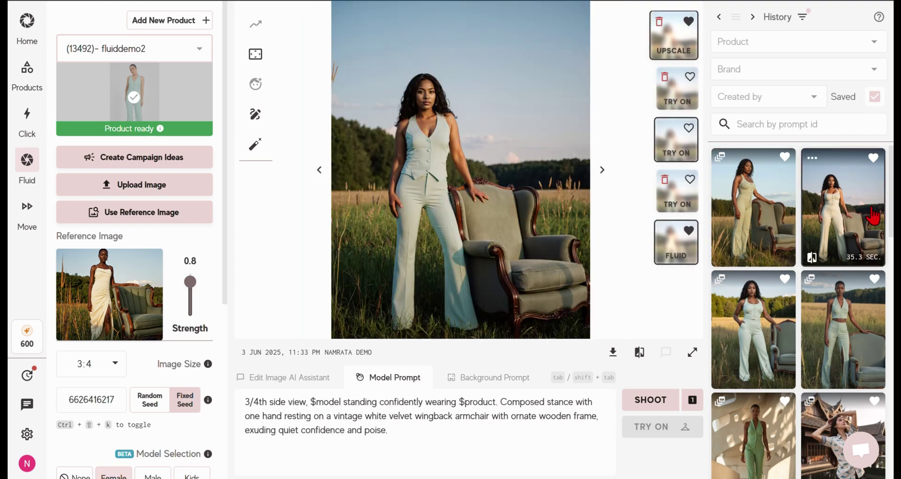